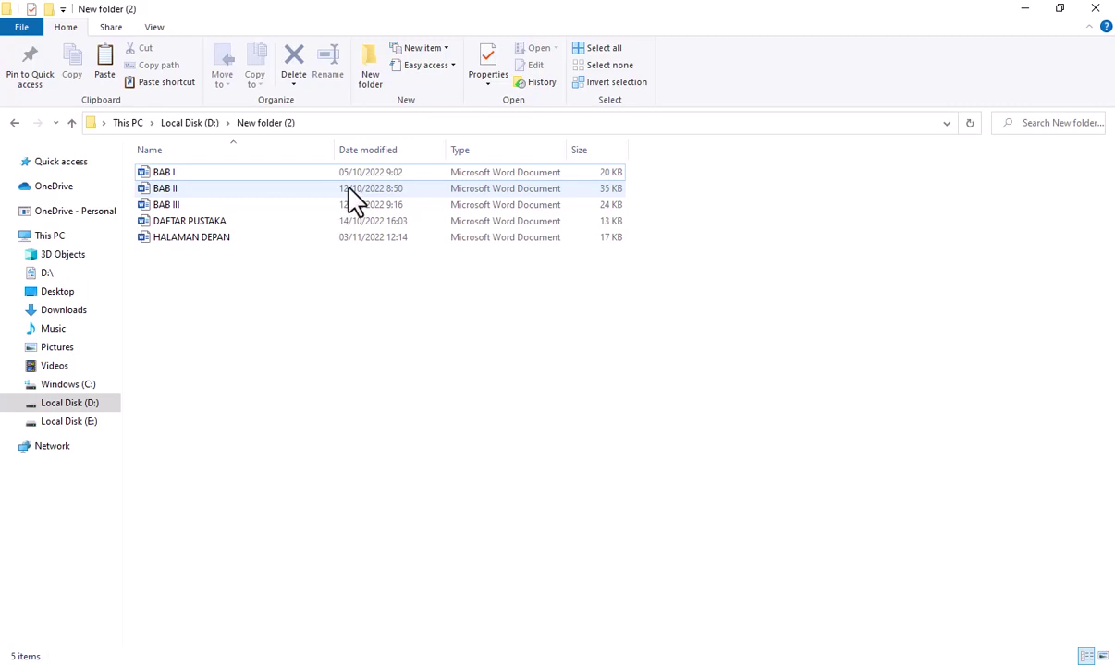
Select the HALAMAN DEPAN document in D:\New folder (2).
click(232, 242)
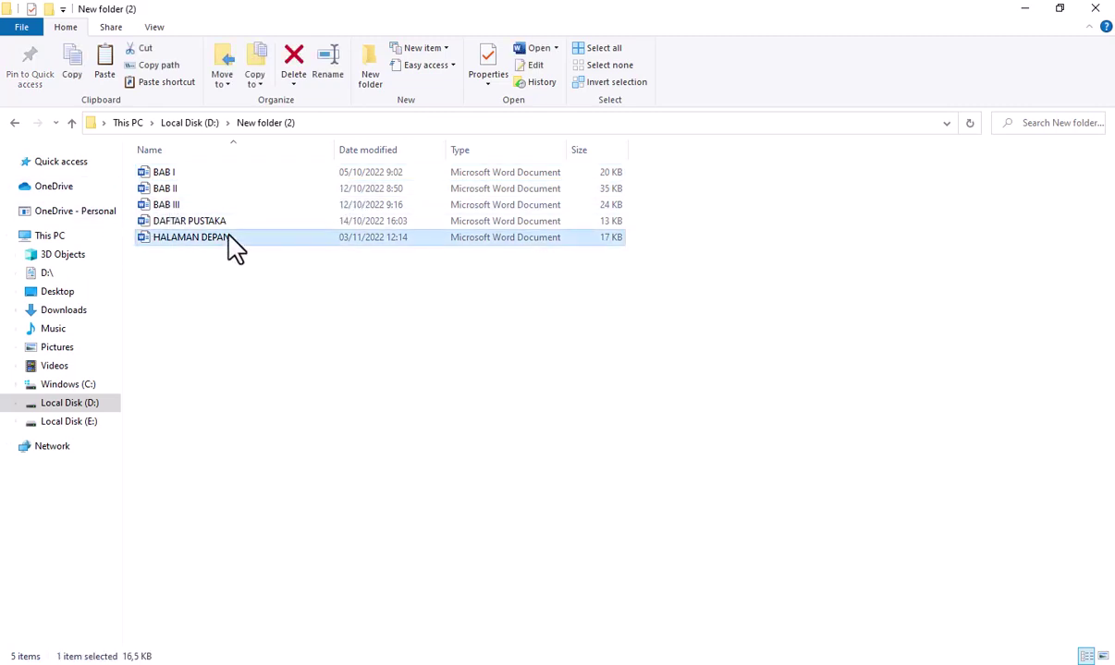
Open HALAMAN DEPAN in Word and Save As 'PROPOSAL SKRIPSI FULL' in New folder (2).
double_click(230, 236)
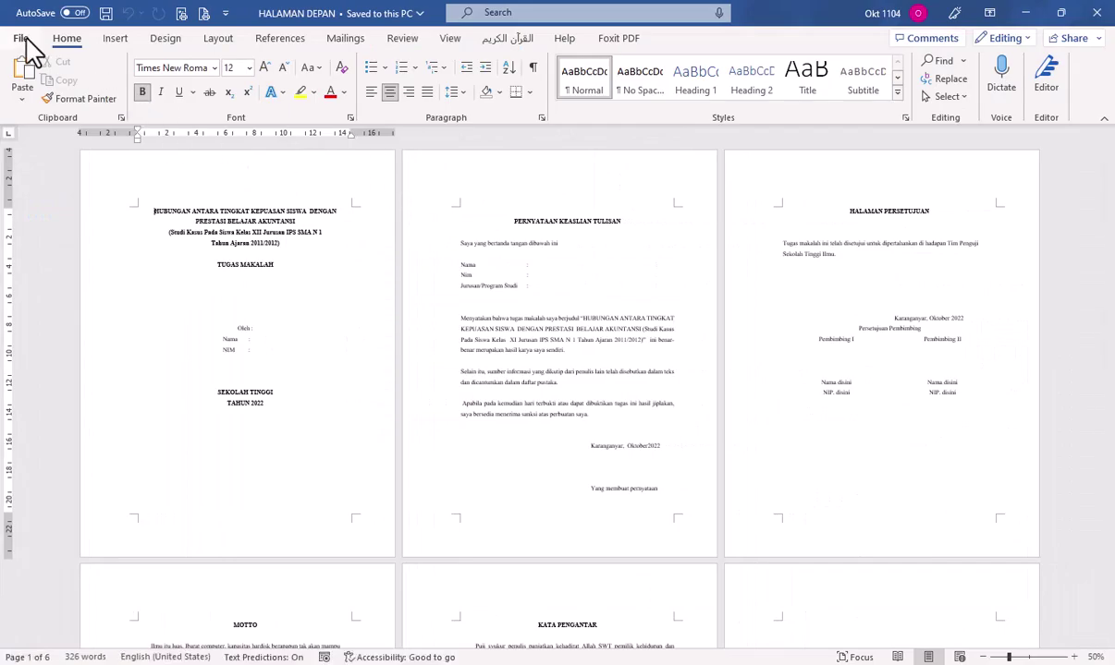
click(20, 39)
click(72, 244)
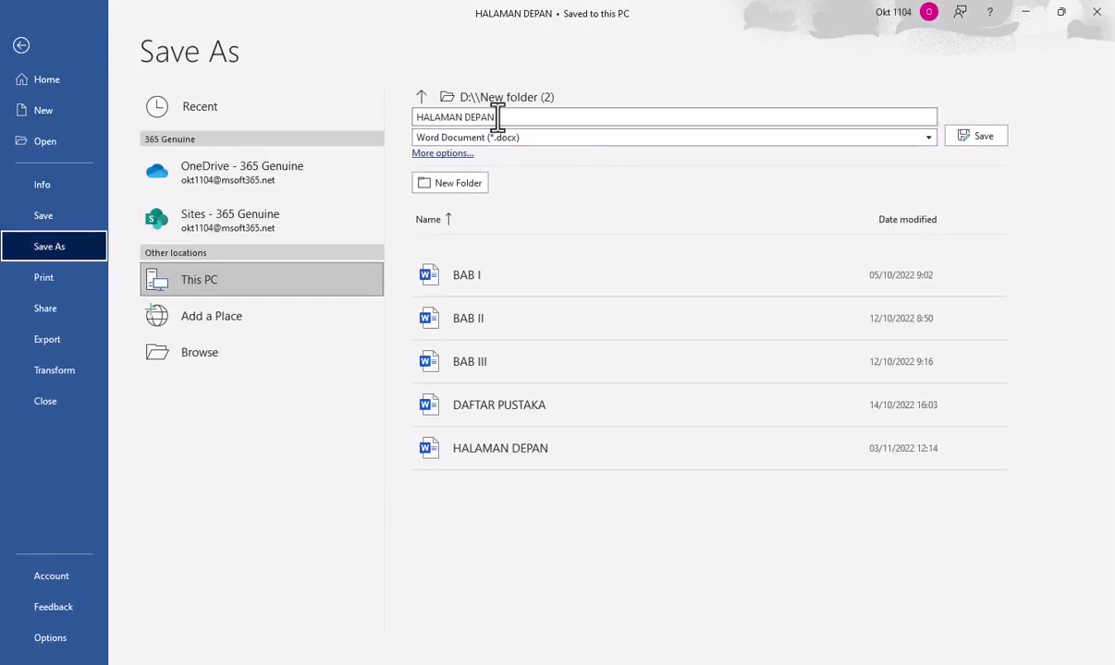
click(422, 118)
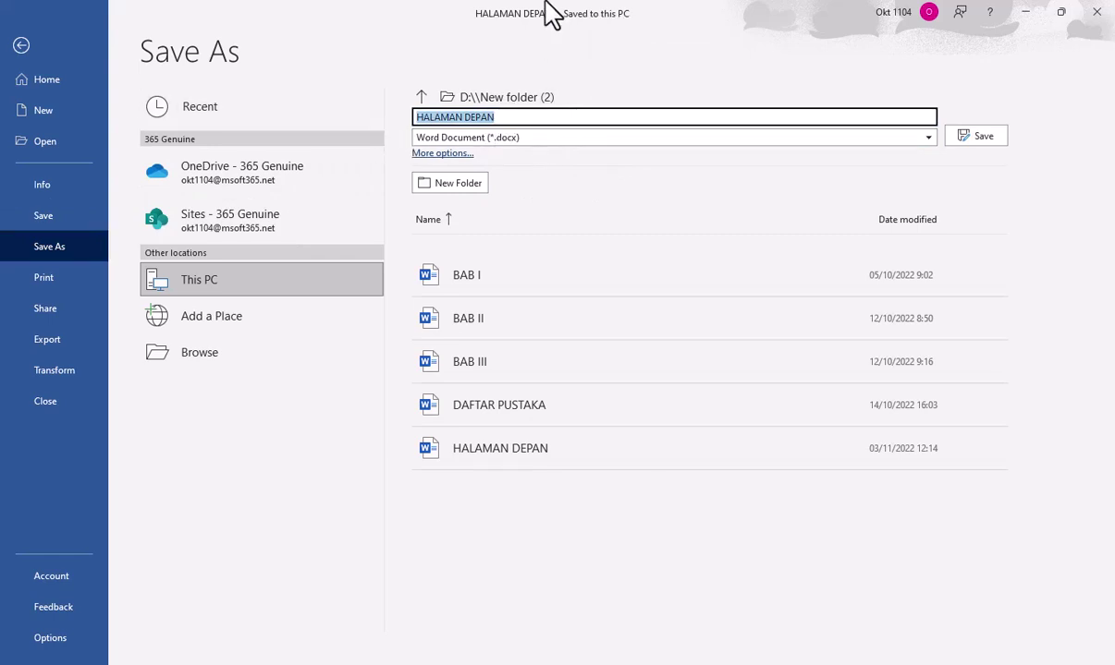
text(PROPOSAL SKRI)
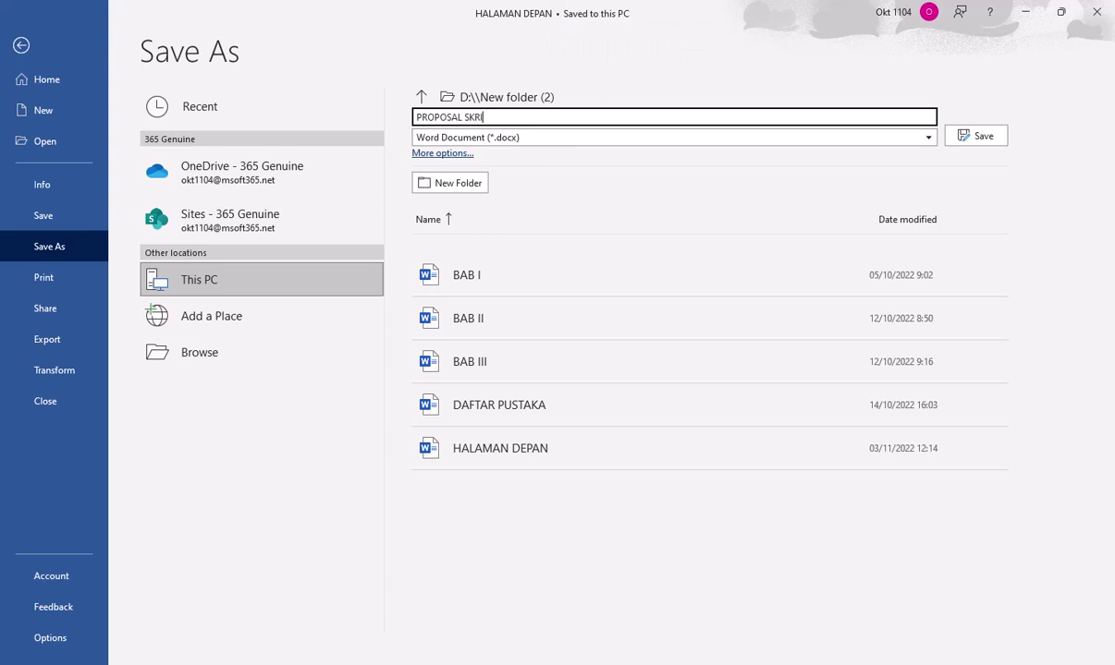
text(LL)
click(960, 143)
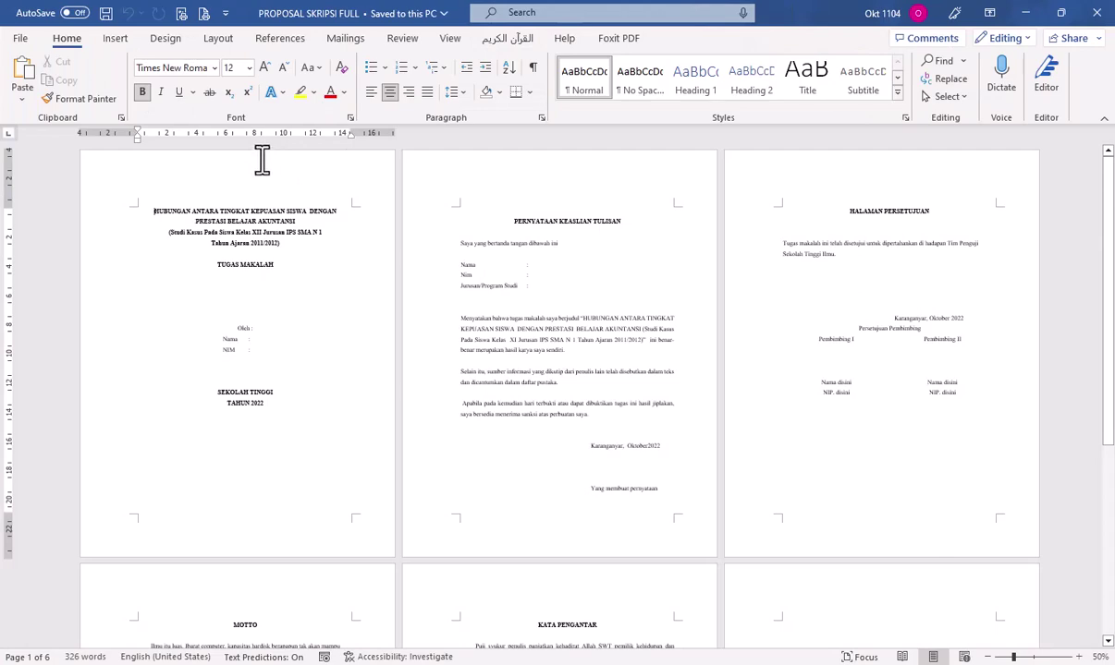
Type a bold, centred 'DAFTAR ISI' heading at the top of blank page 6.
scroll(499, 351, down, 1)
scroll(504, 346, down, 5)
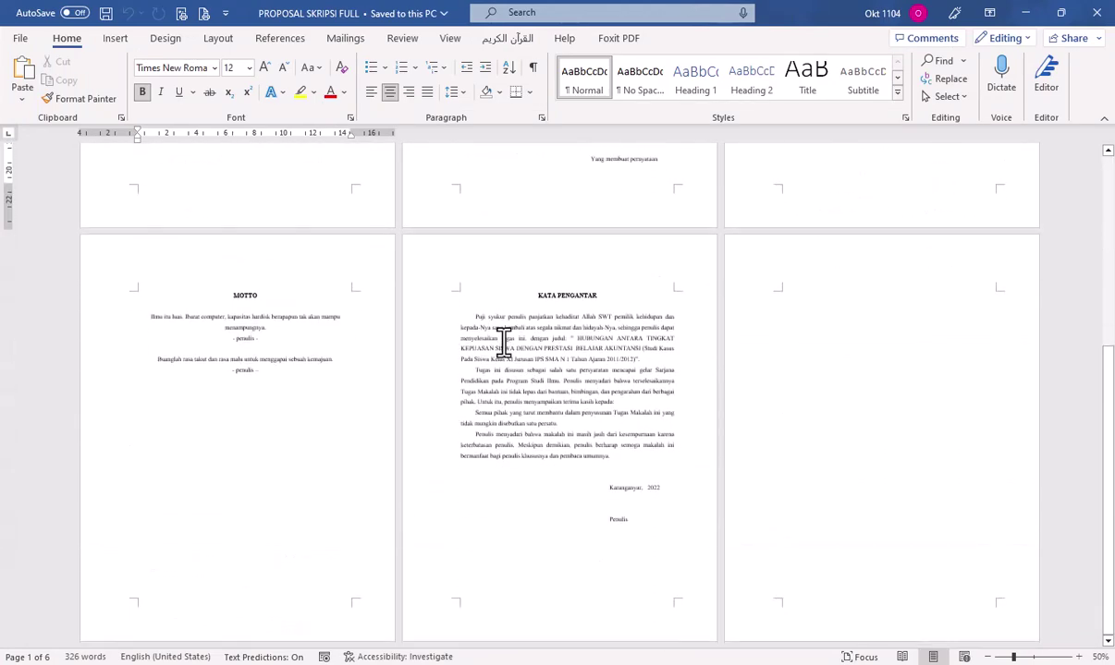
click(836, 319)
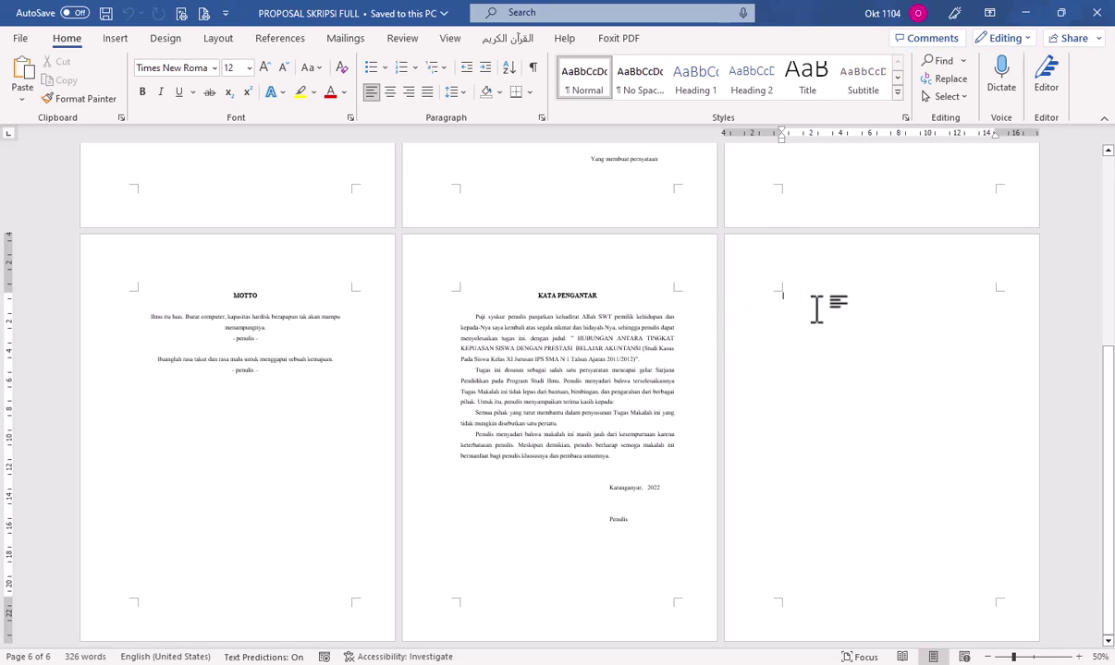
text(DAFTAR IS)
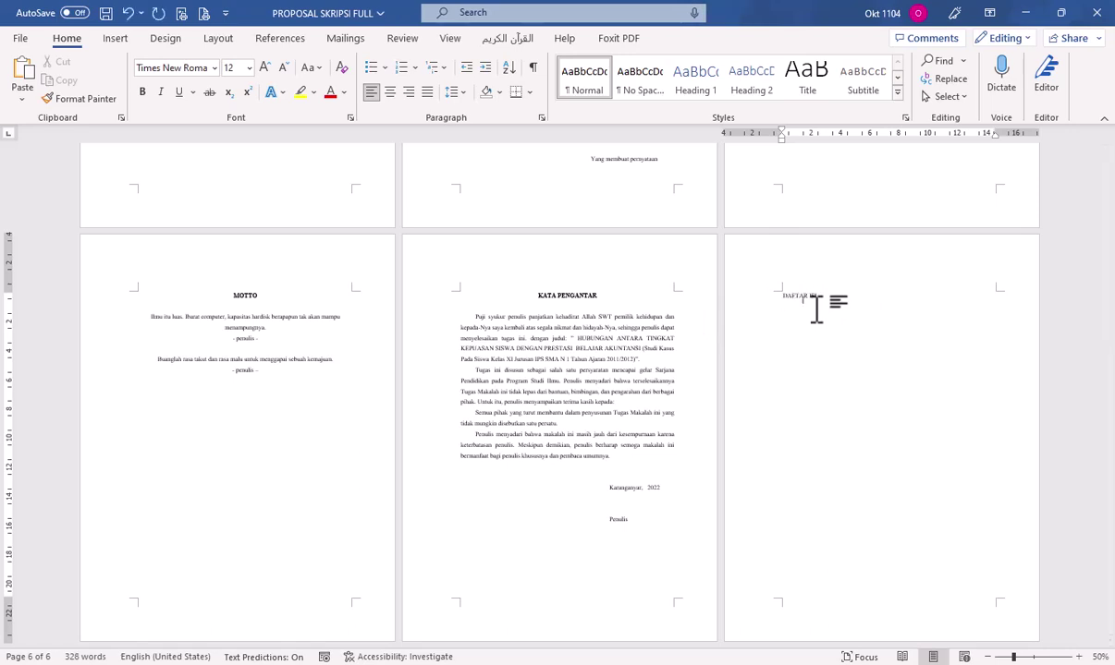
key(shift+Home)
key(ctrl+e)
key(ctrl+b)
key(End)
key(Return)
Add a page break so a blank seventh page follows the DAFTAR ISI heading.
key(ctrl+l)
scroll(816, 310, down, 2)
scroll(604, 393, down, 4)
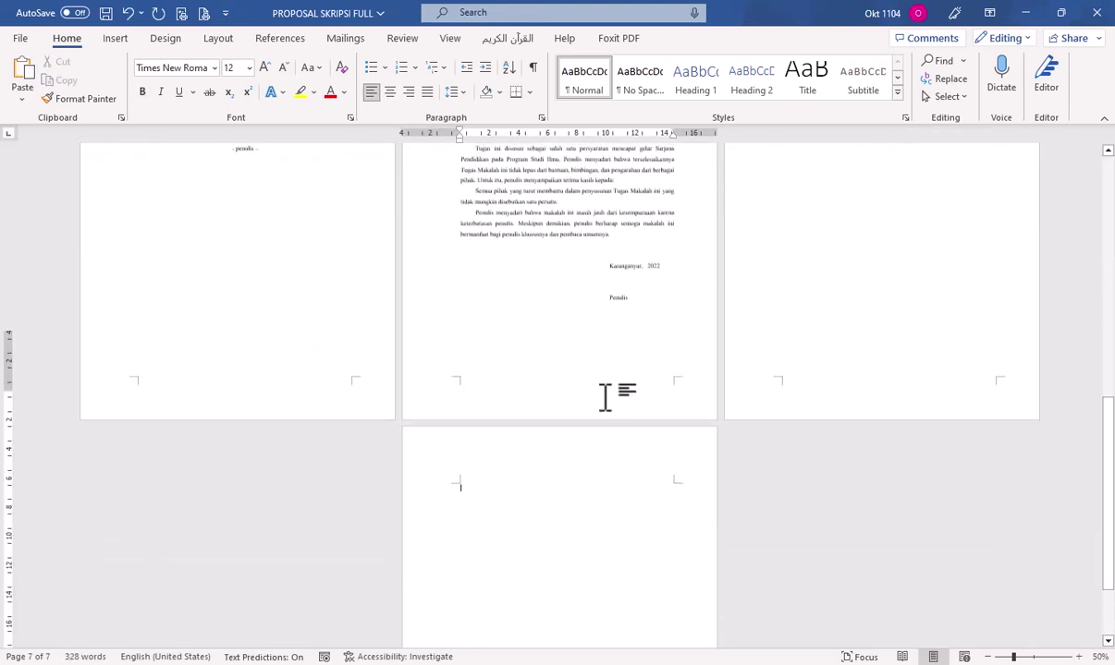
ctrl+scroll(562, 505, up, 3)
ctrl+scroll(477, 513, up, 3)
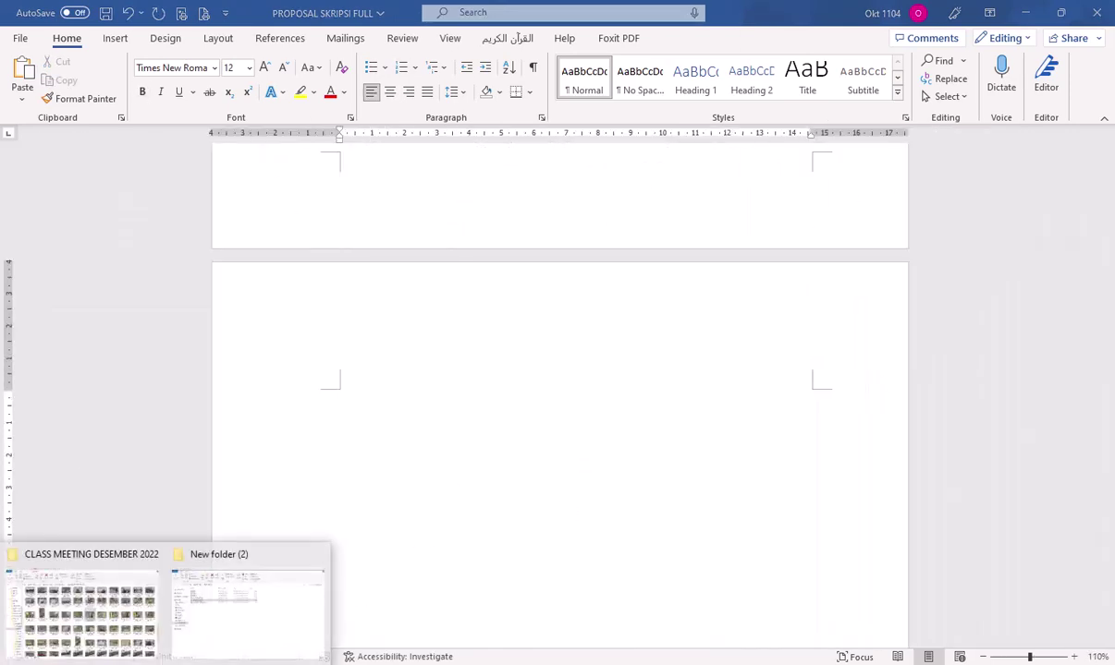
click(222, 587)
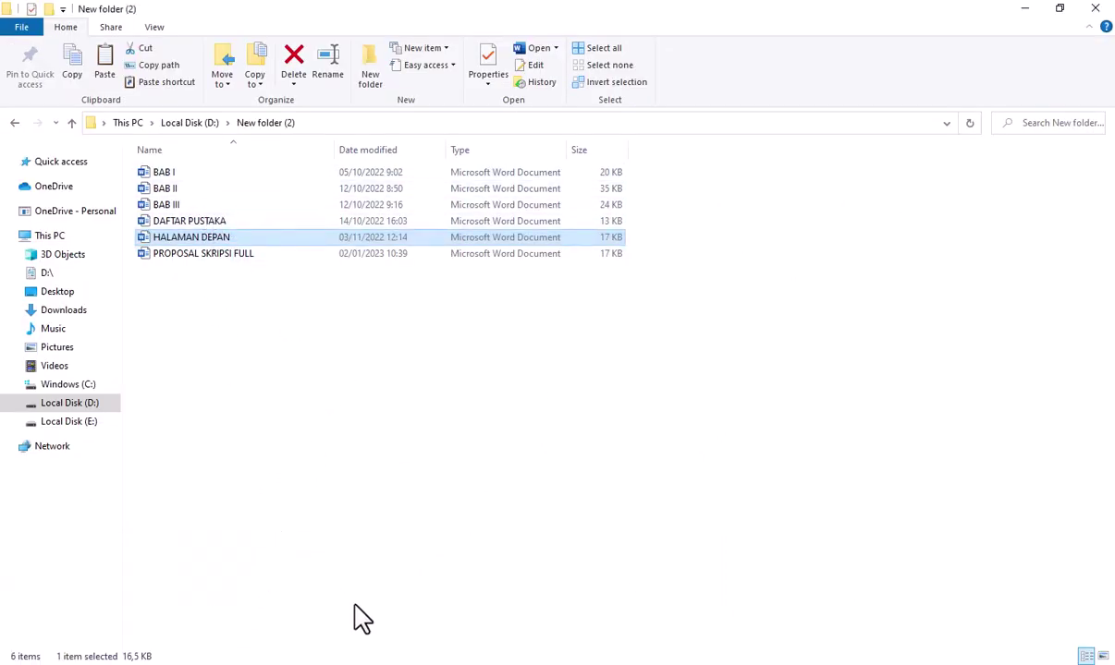
click(526, 661)
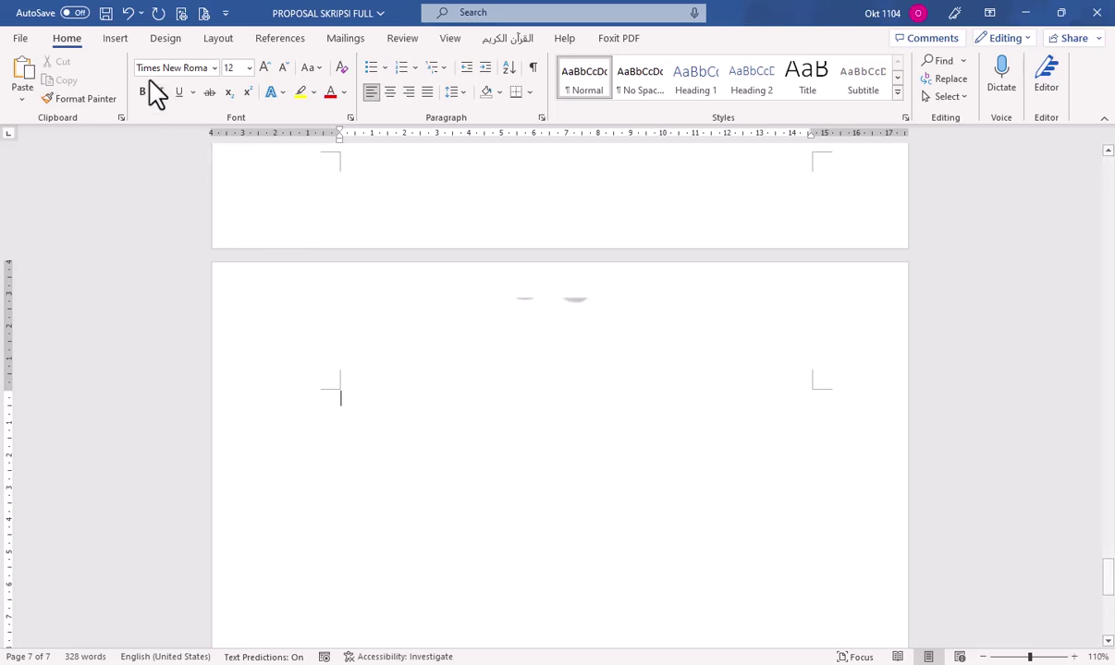
Insert the BAB I file's text into the document via Text from File, reaching 1115 words.
click(114, 38)
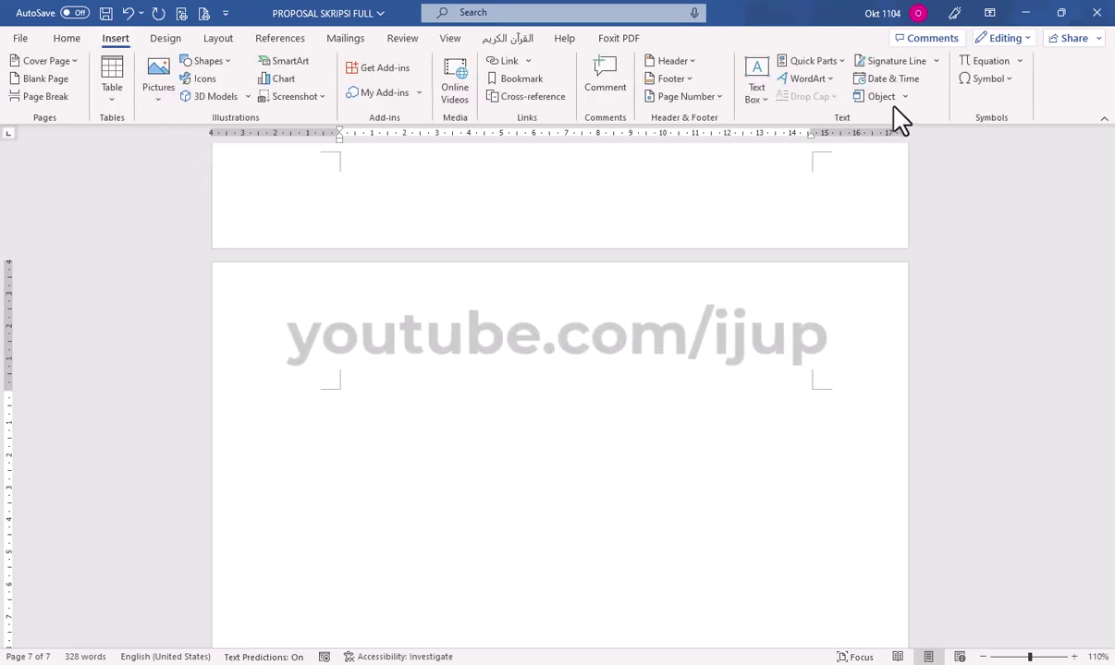
click(906, 98)
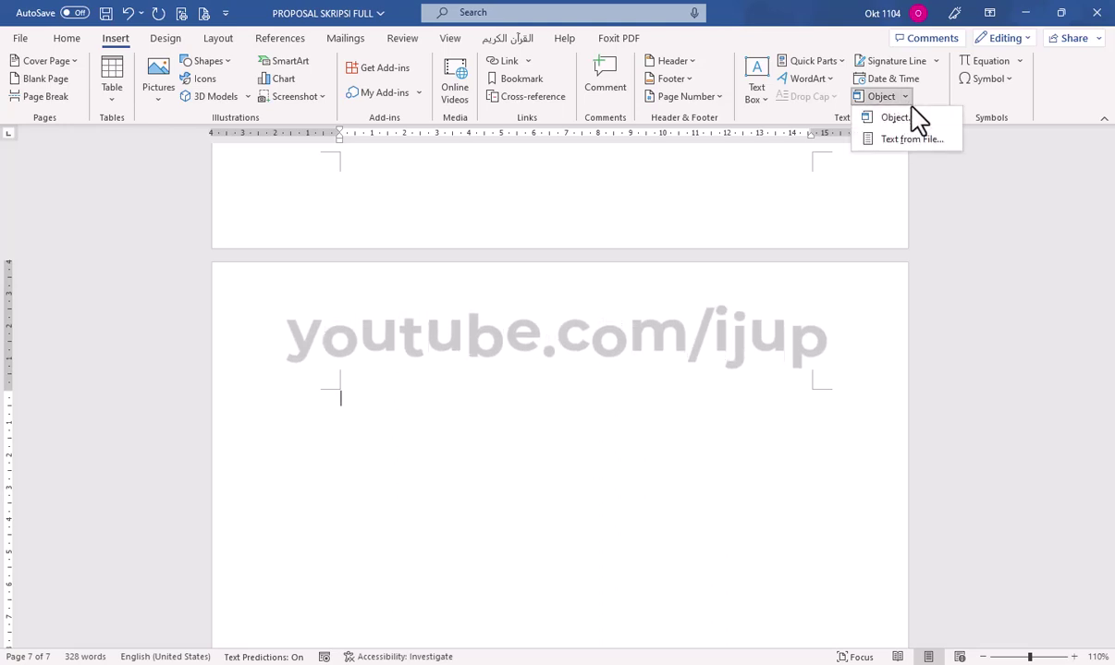
click(925, 141)
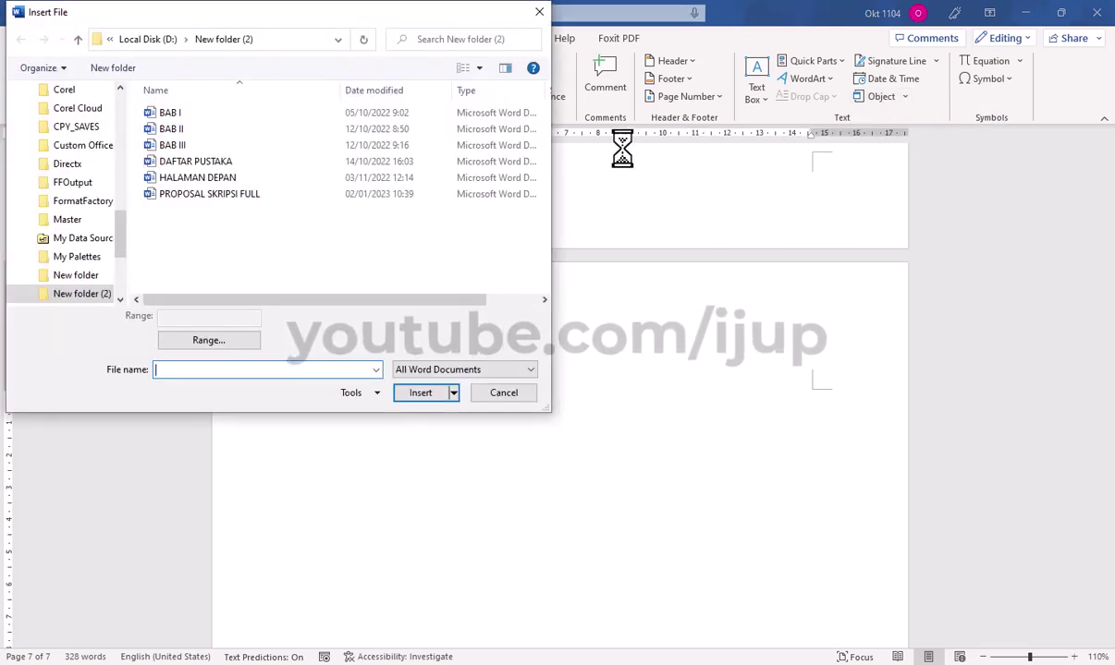
double_click(209, 120)
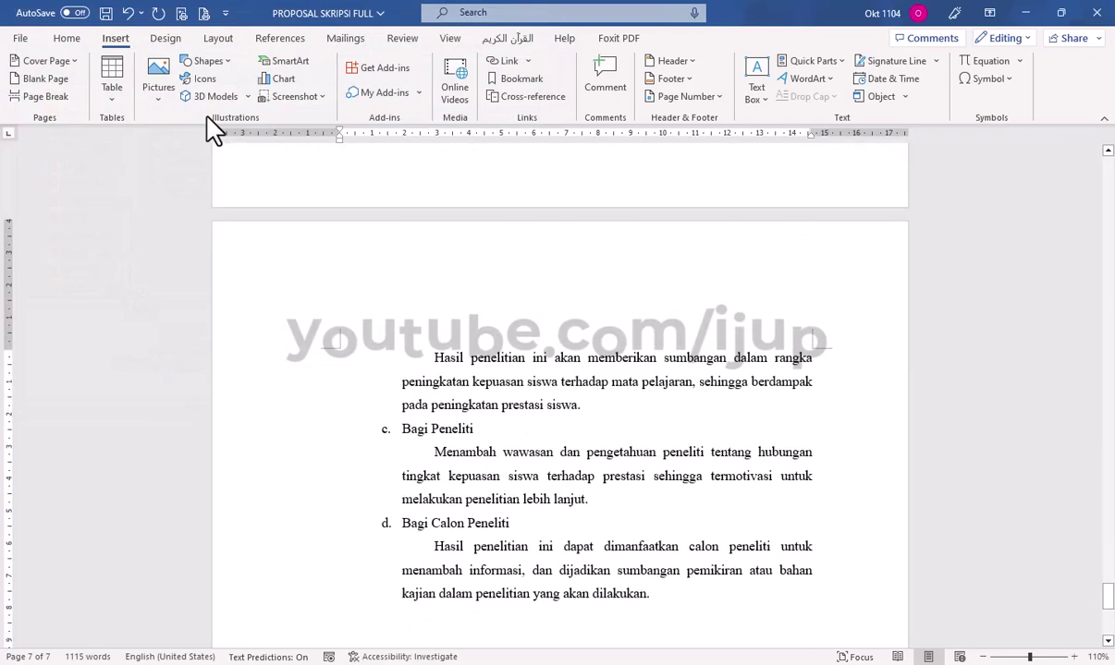
Add a page break after the end of the BAB I text.
ctrl+scroll(379, 328, down, 5)
ctrl+scroll(416, 331, down, 1)
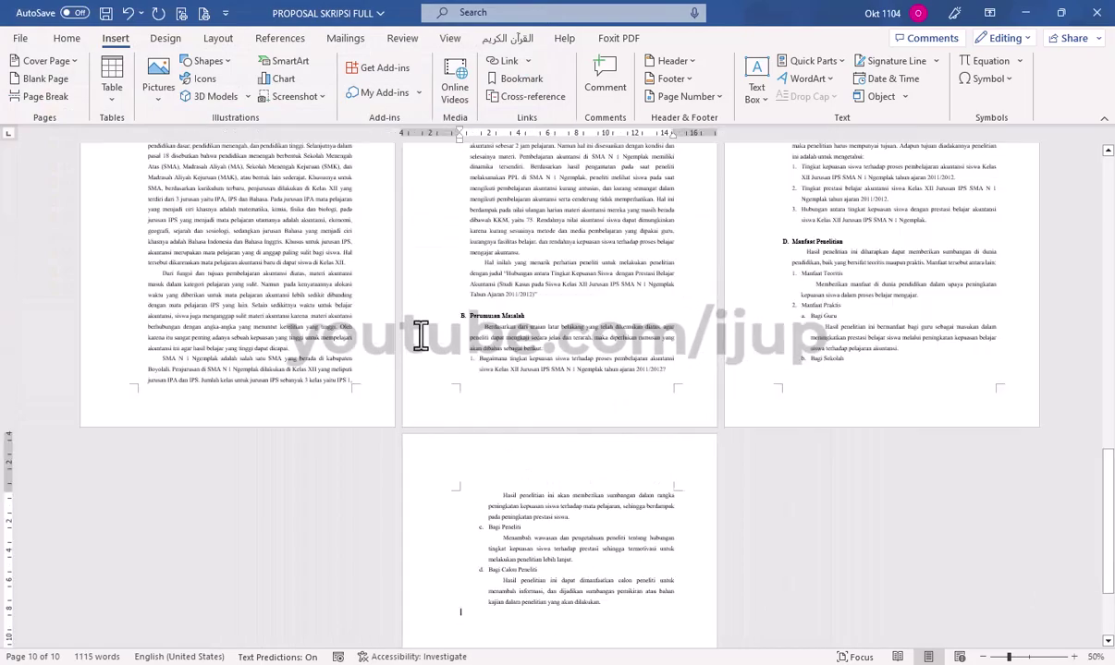
scroll(459, 338, up, 5)
scroll(438, 286, up, 2)
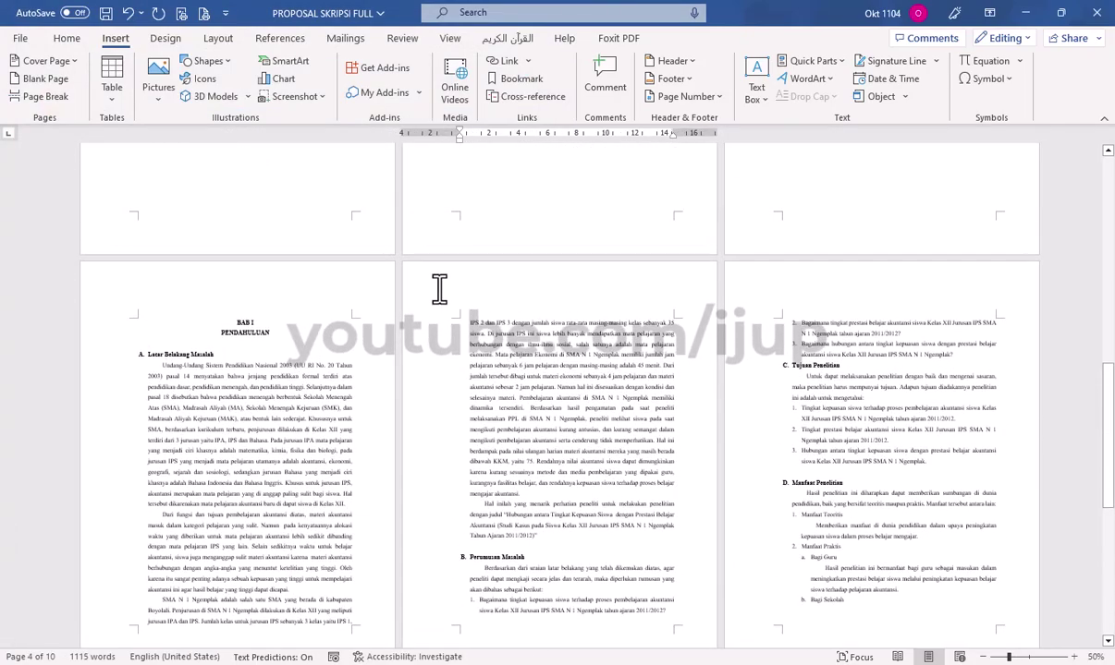
scroll(537, 328, up, 3)
scroll(665, 282, up, 3)
scroll(373, 381, down, 2)
scroll(336, 388, down, 2)
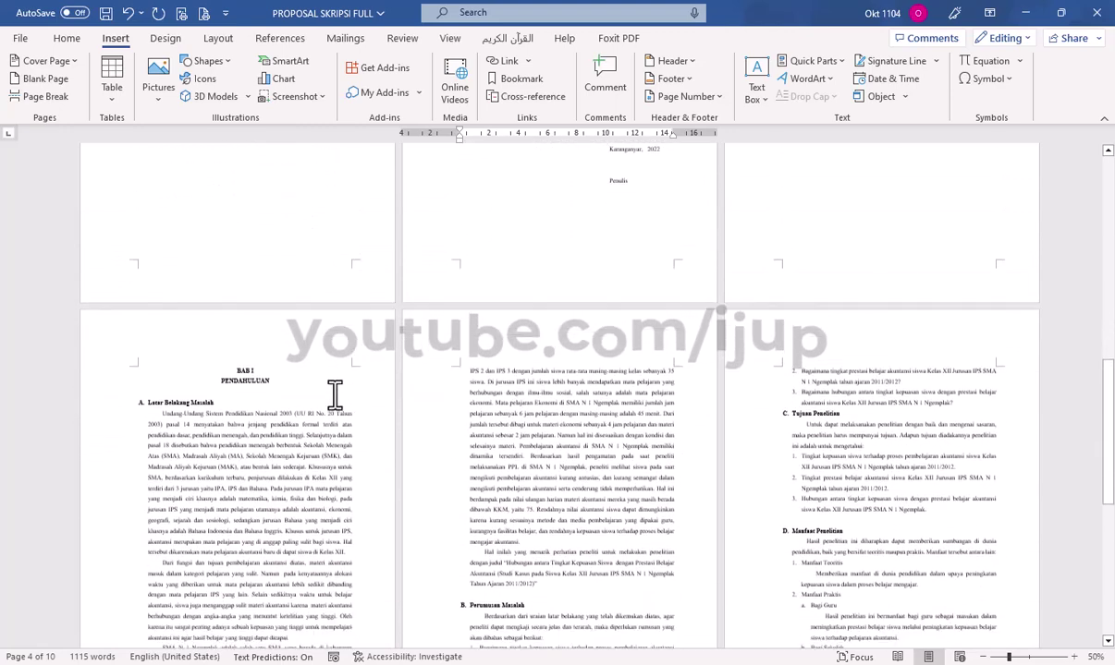
scroll(335, 381, down, 5)
scroll(333, 382, down, 1)
scroll(334, 381, down, 2)
click(448, 459)
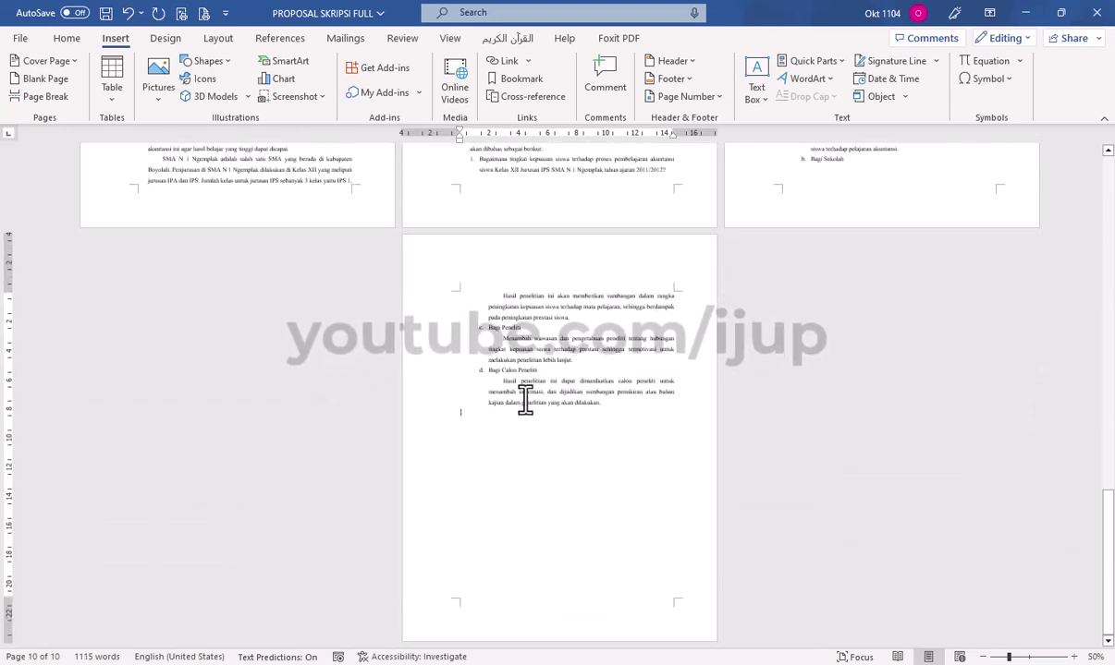
key(ctrl+Return)
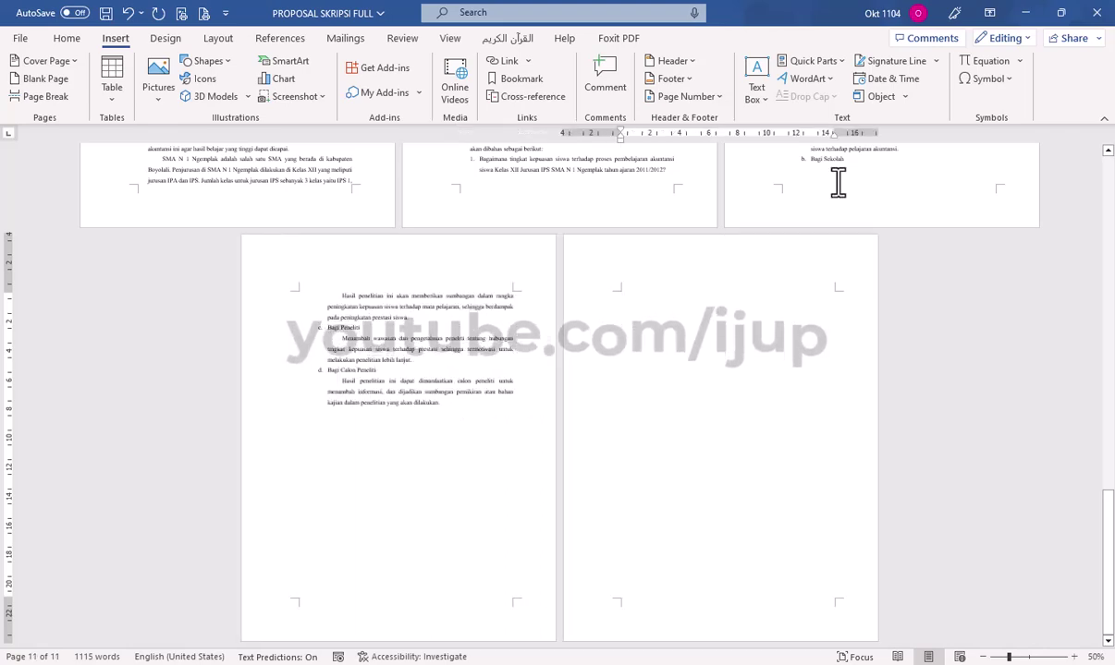
Insert BAB II, remove blank lines above 'C. Hipotesis', and add a page break at its end.
click(904, 96)
click(912, 139)
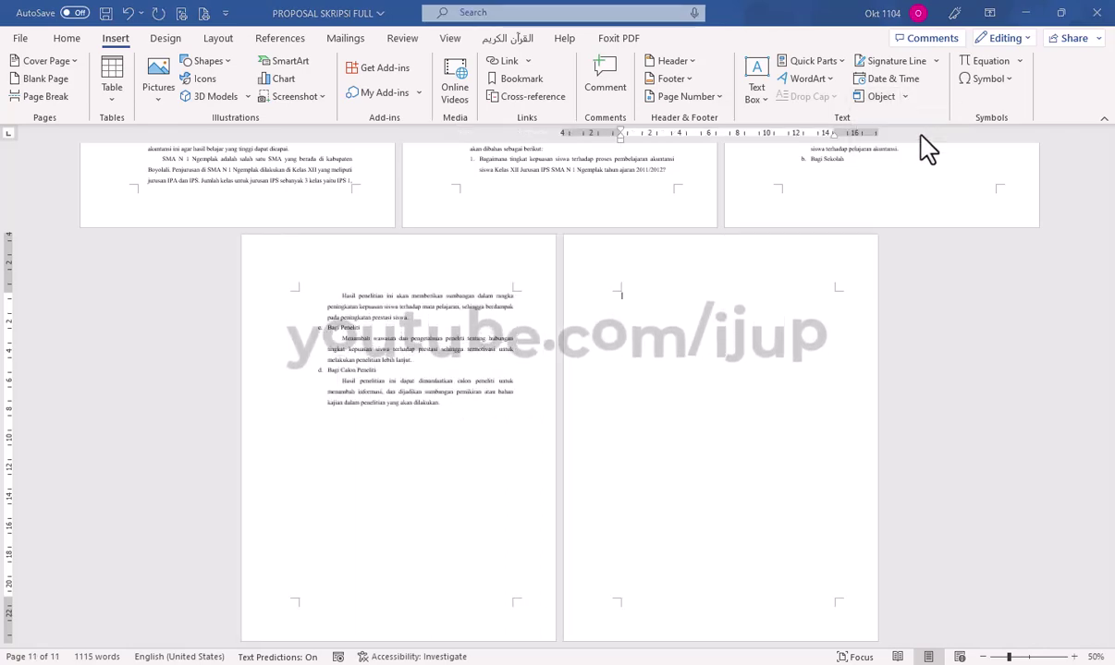
click(170, 129)
double_click(166, 132)
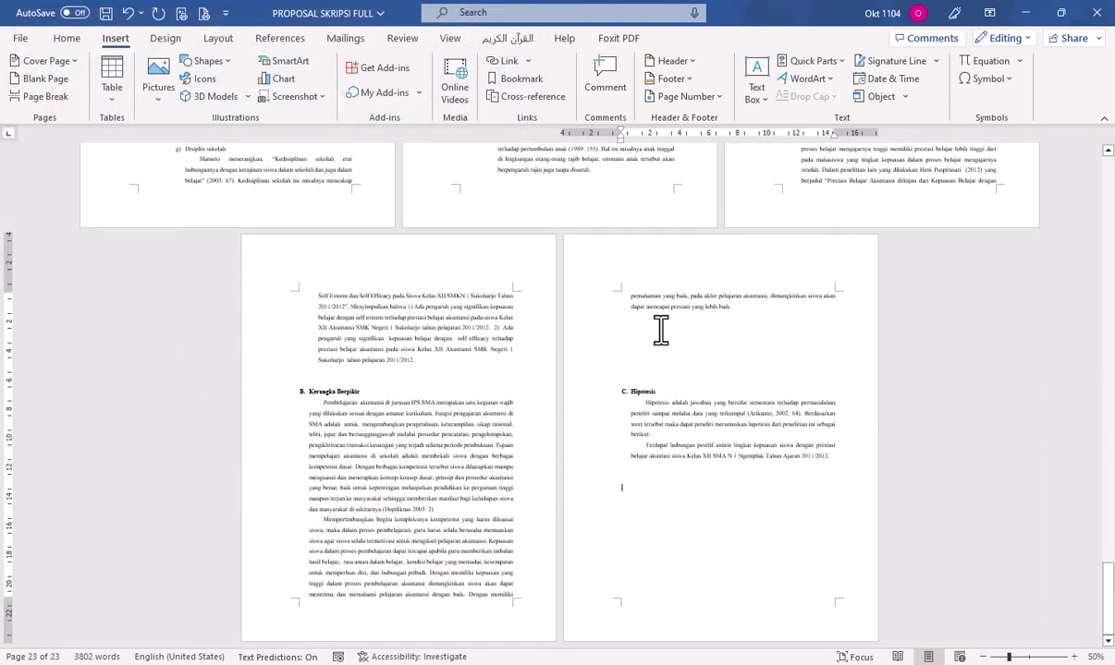
key(Delete)
key(Delete)
key(Delete)
key(Delete)
key(Delete)
key(Delete)
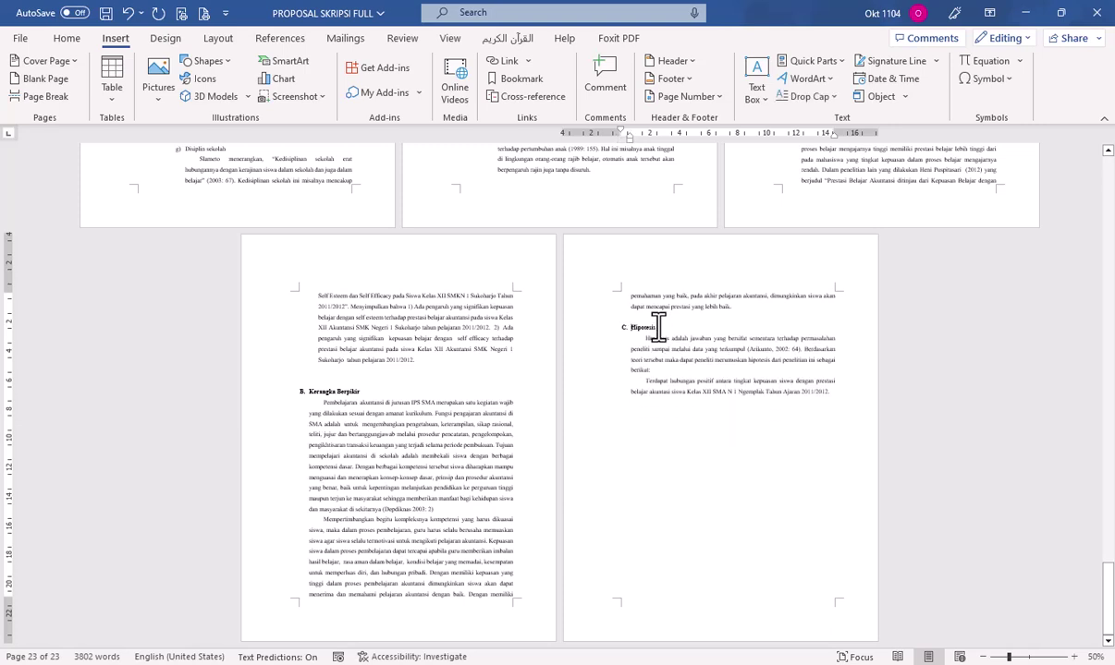
click(640, 452)
key(ctrl+Return)
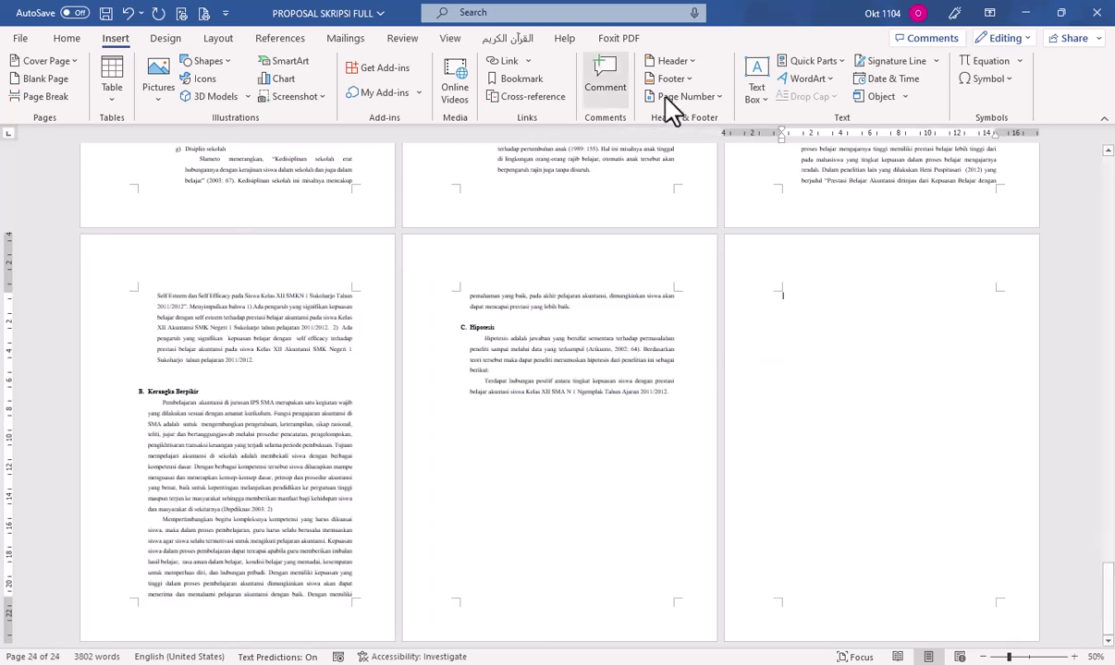
Insert the BAB III file's text after BAB II via Text from File.
click(905, 96)
click(918, 143)
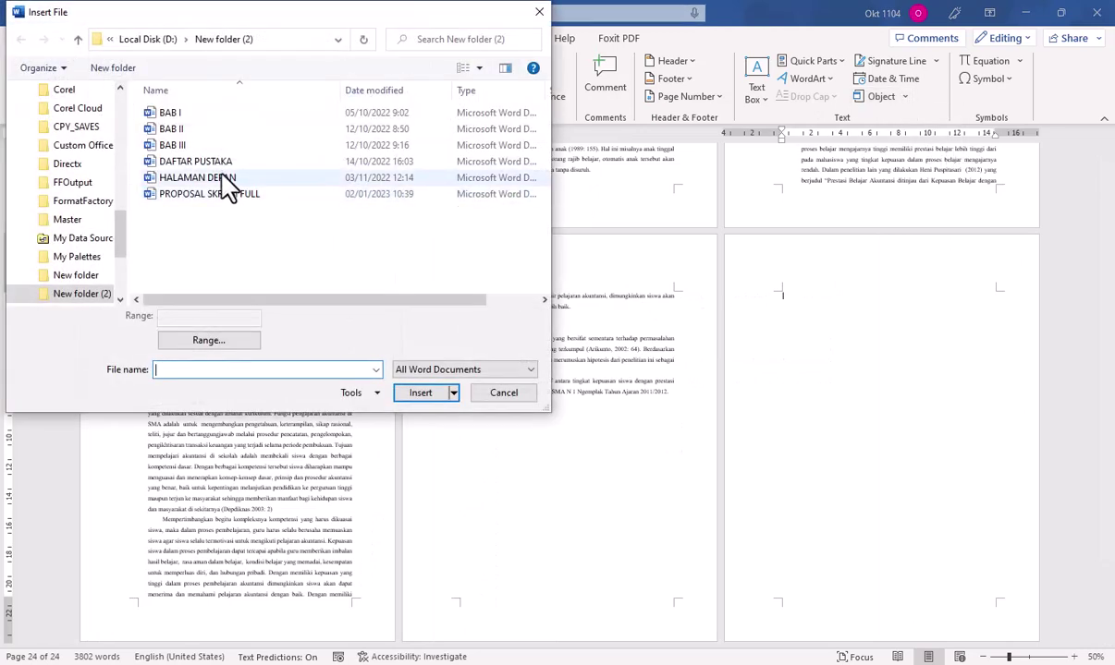
double_click(208, 159)
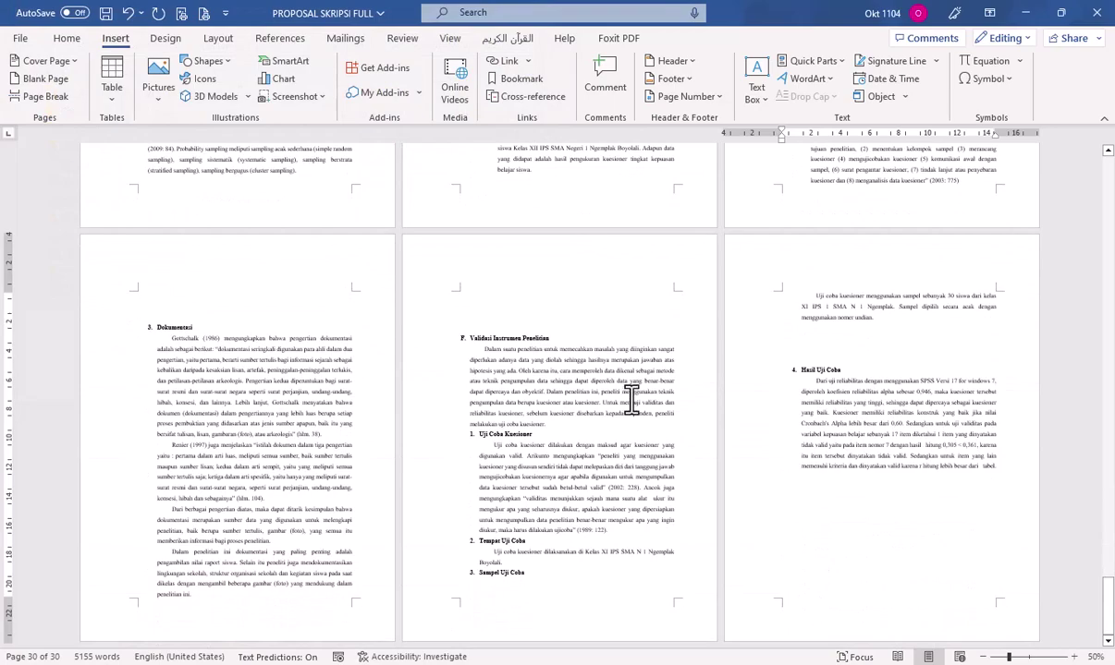
click(281, 313)
scroll(343, 274, up, 5)
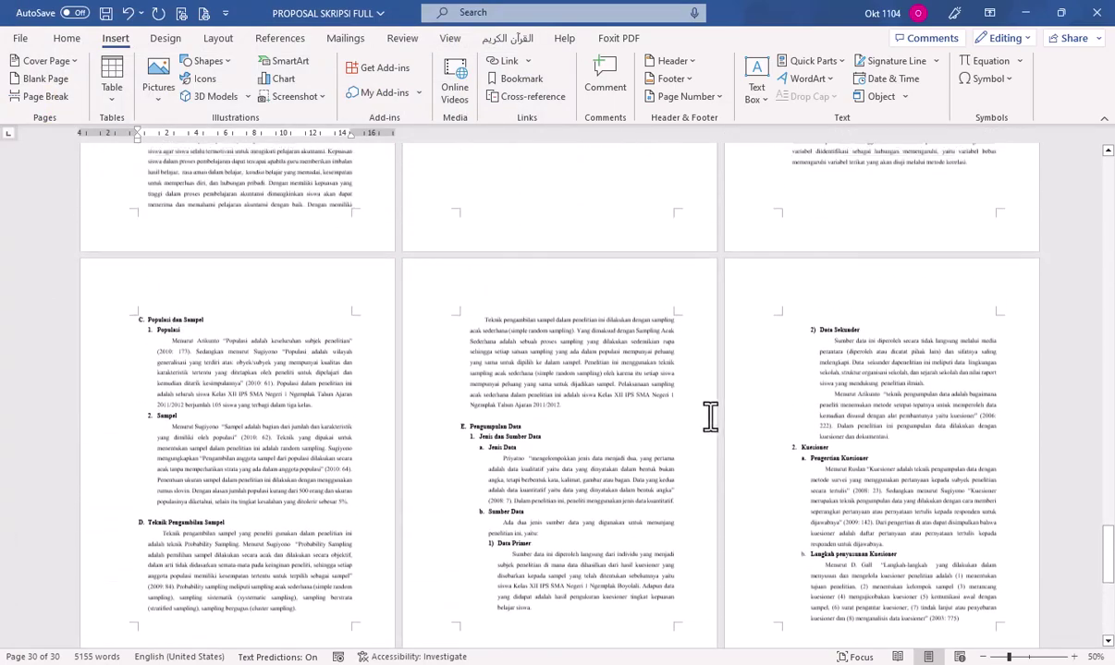
scroll(416, 434, up, 3)
scroll(423, 381, up, 5)
scroll(428, 374, down, 3)
scroll(423, 367, down, 4)
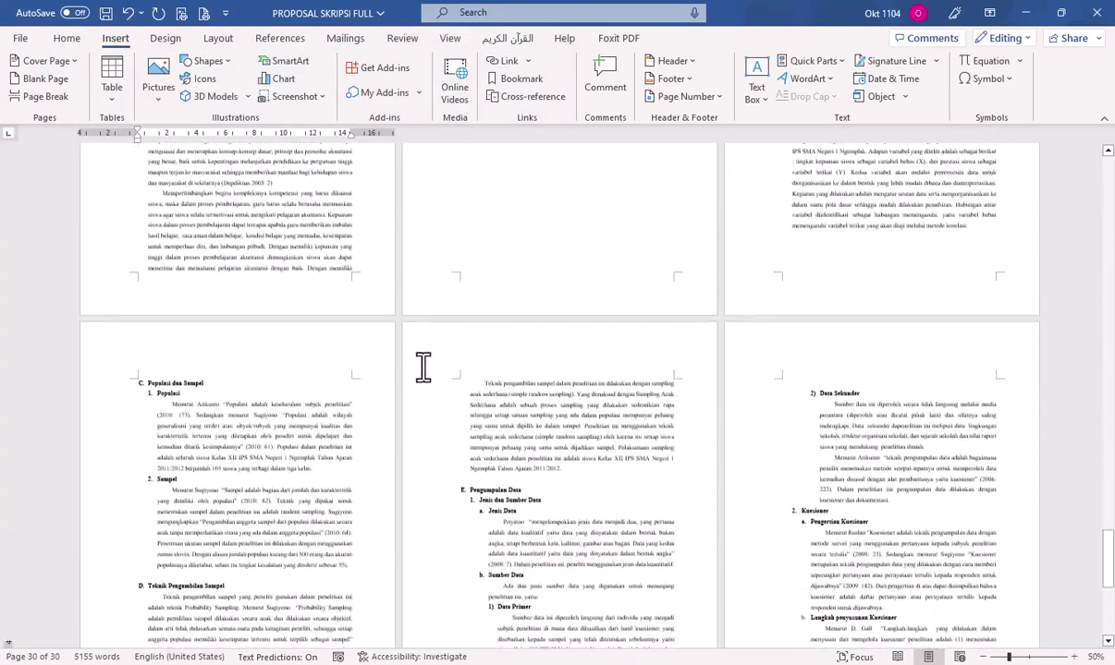
scroll(422, 366, down, 3)
scroll(471, 341, up, 2)
Delete the blank lines above the 'Validasi Instrumen Penelitian' heading.
click(551, 252)
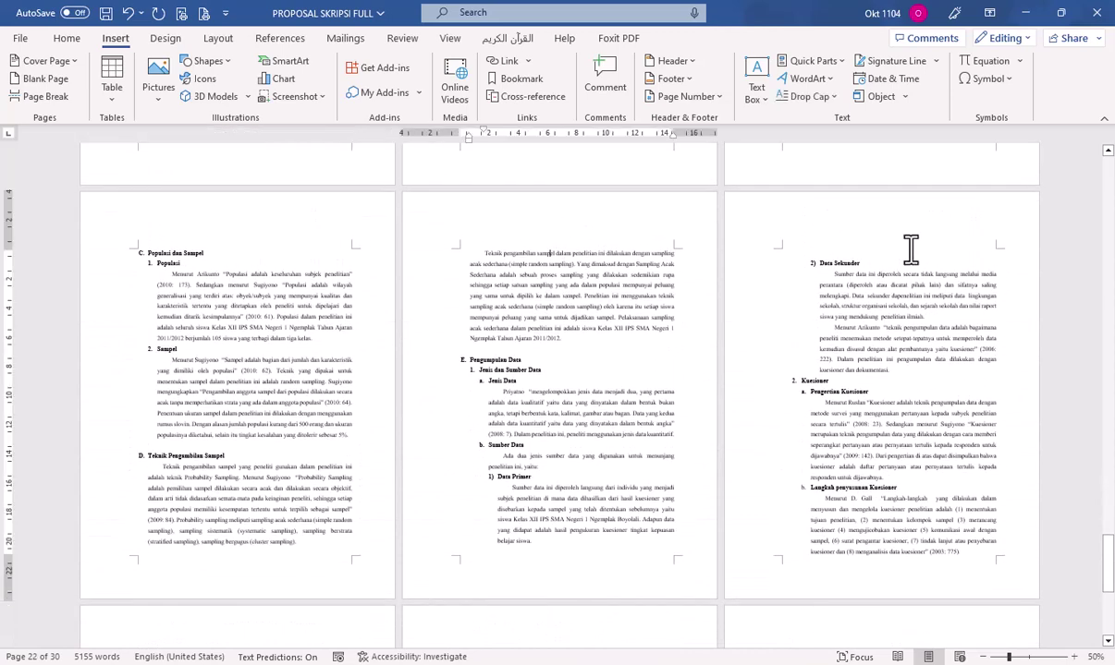
click(846, 238)
scroll(780, 378, down, 5)
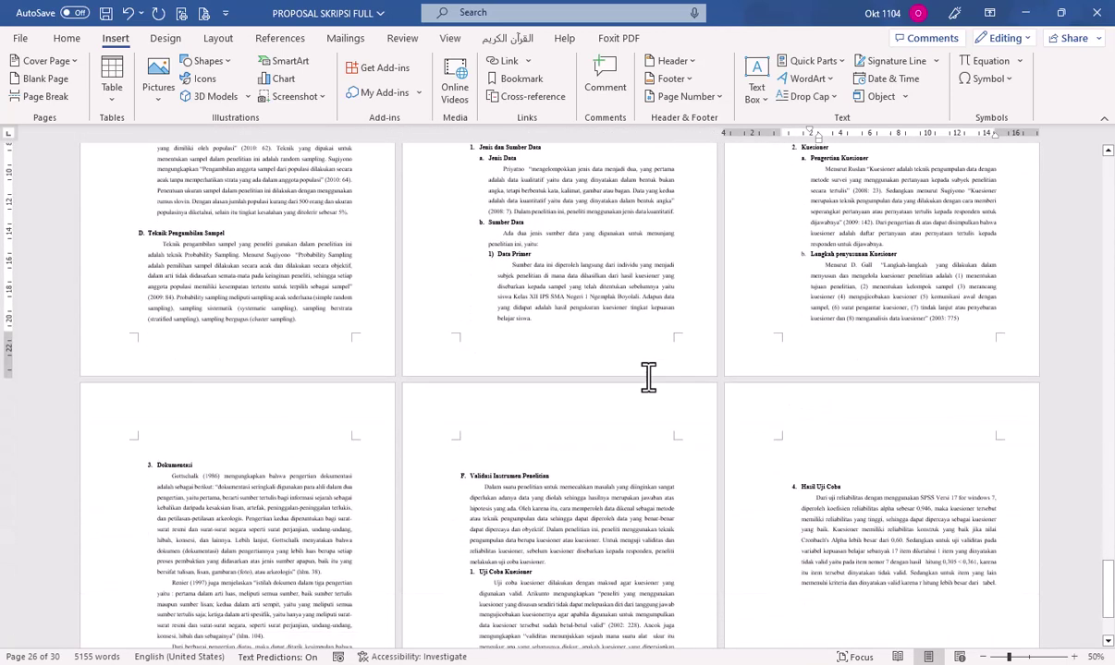
scroll(191, 351, down, 3)
click(180, 345)
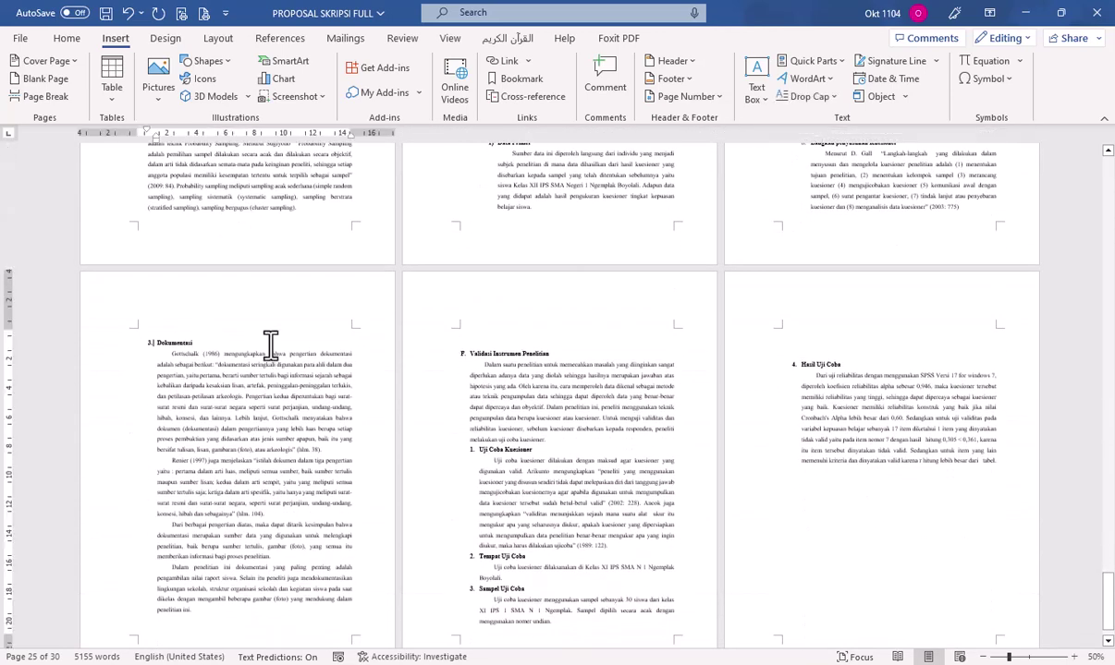
click(545, 333)
key(Delete)
key(Delete)
Remove the blank line above 'Hasil Uji Coba' and add a page break after BAB III.
scroll(814, 308, down, 1)
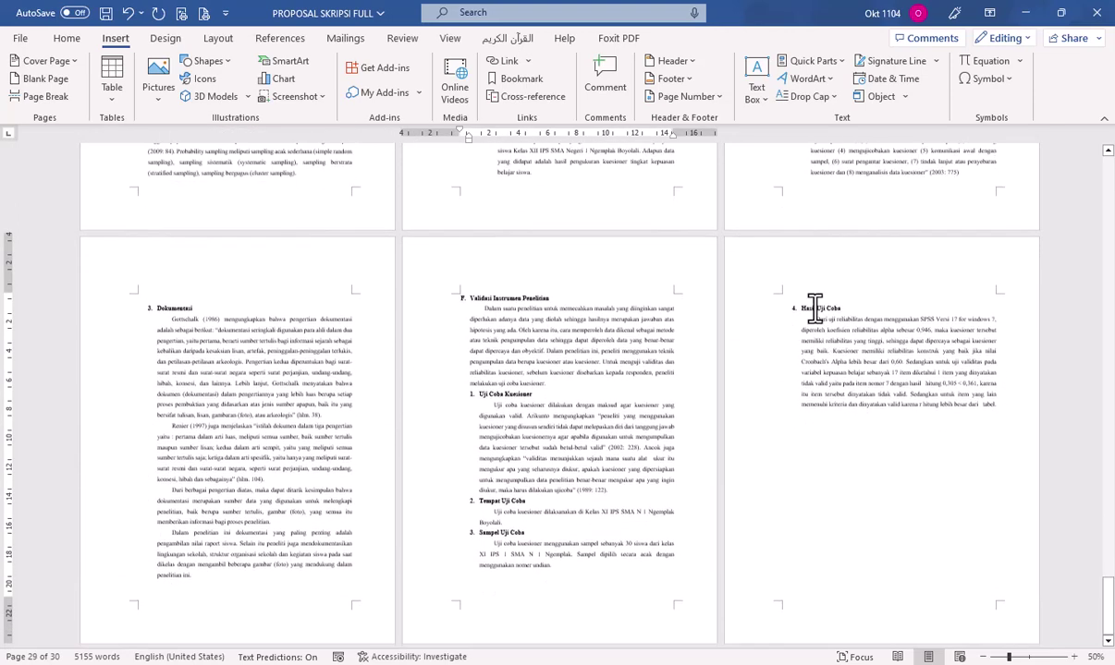
click(809, 297)
key(Delete)
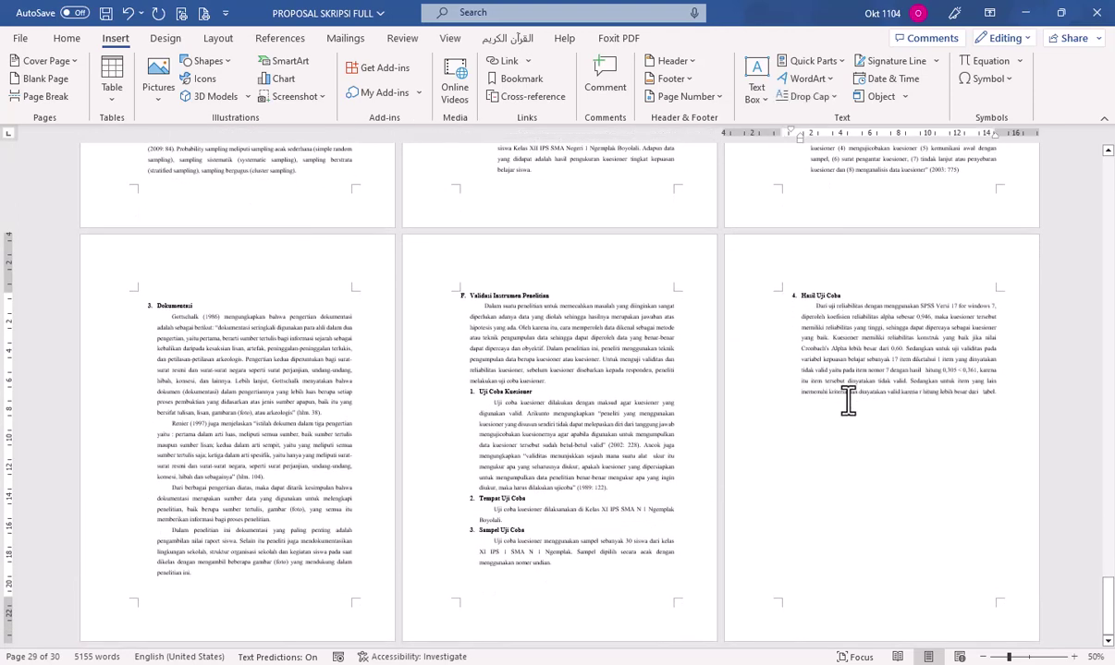
click(848, 403)
key(ctrl+Return)
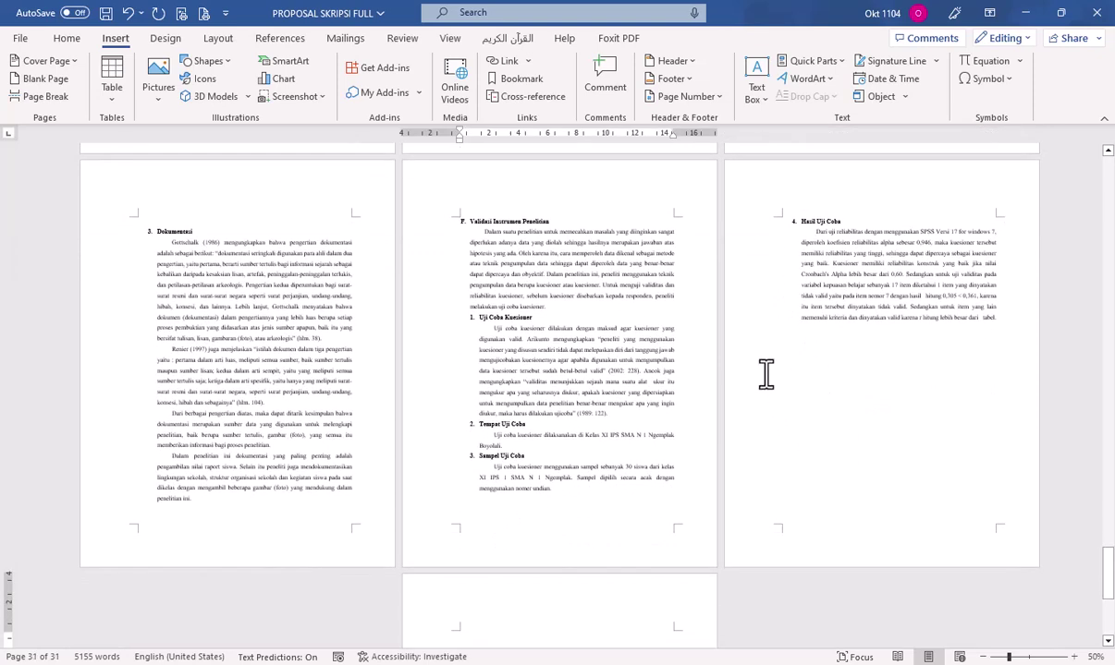
Insert DAFTAR PUSTAKA on page 31, bringing 5216 words, and save with Ctrl+S.
click(906, 98)
click(910, 139)
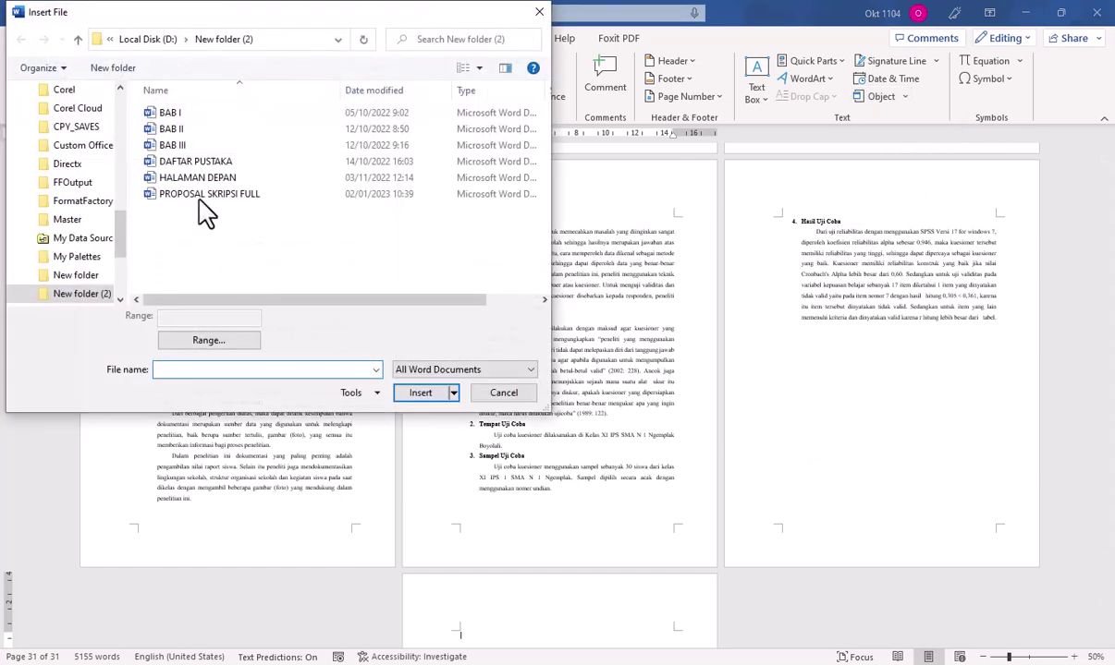
double_click(208, 163)
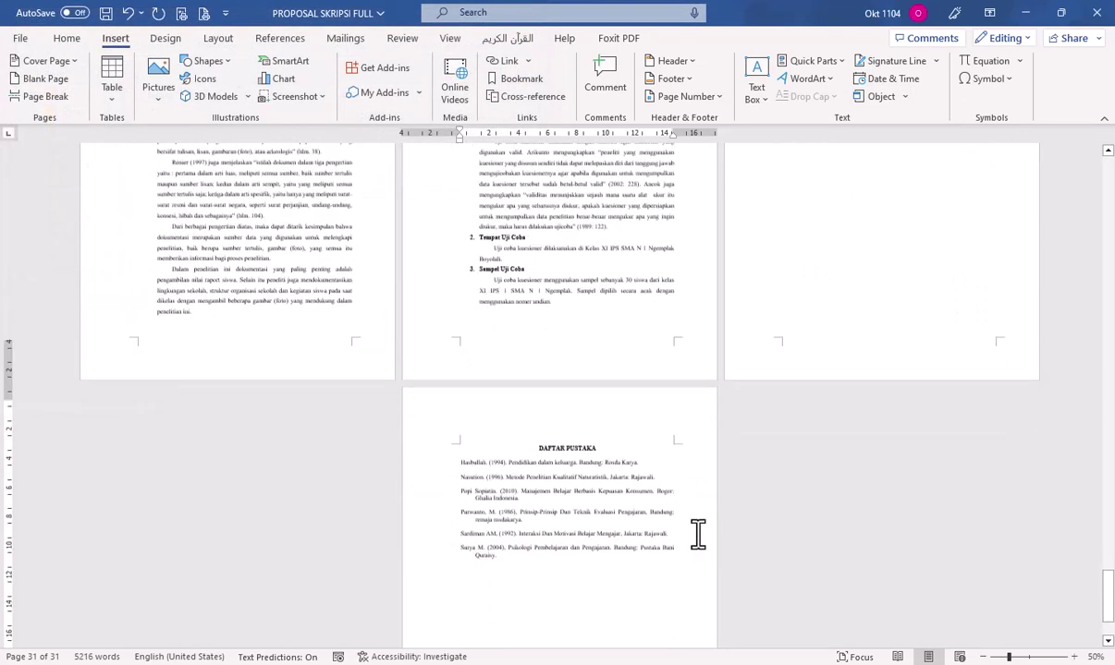
scroll(698, 534, down, 3)
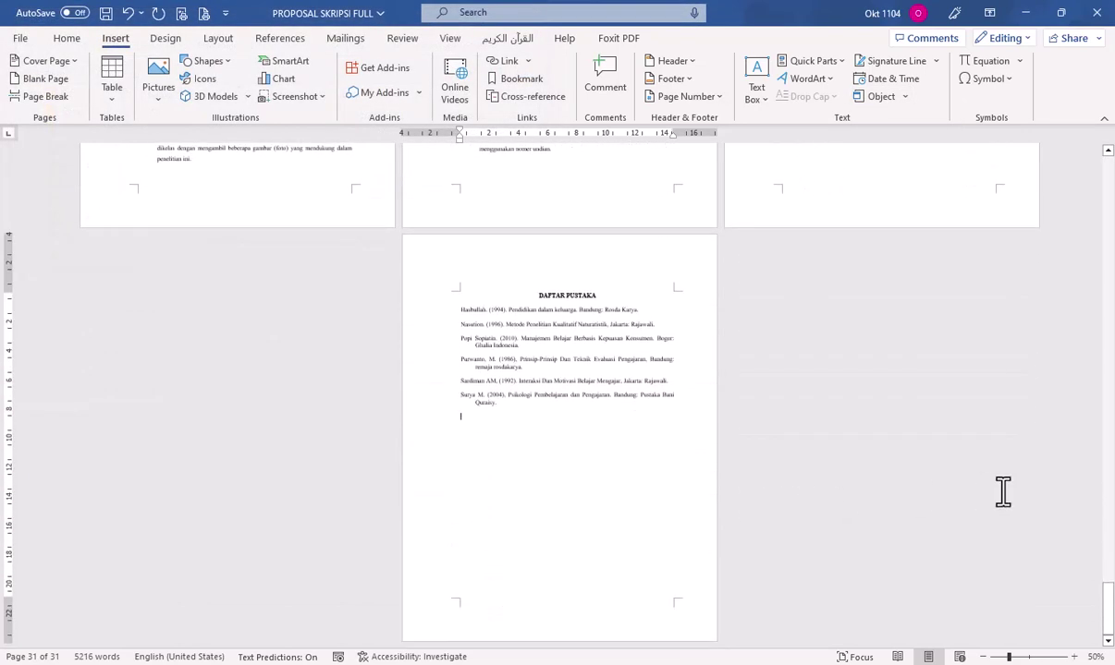
key(ctrl+s)
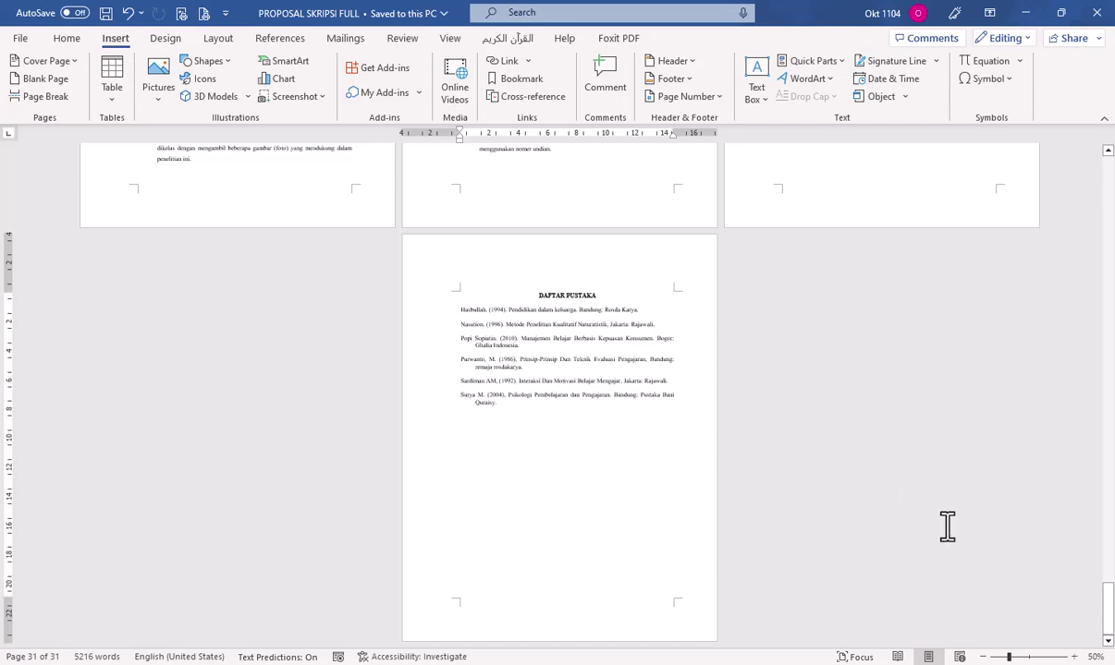
drag(1108, 596, 1108, 259)
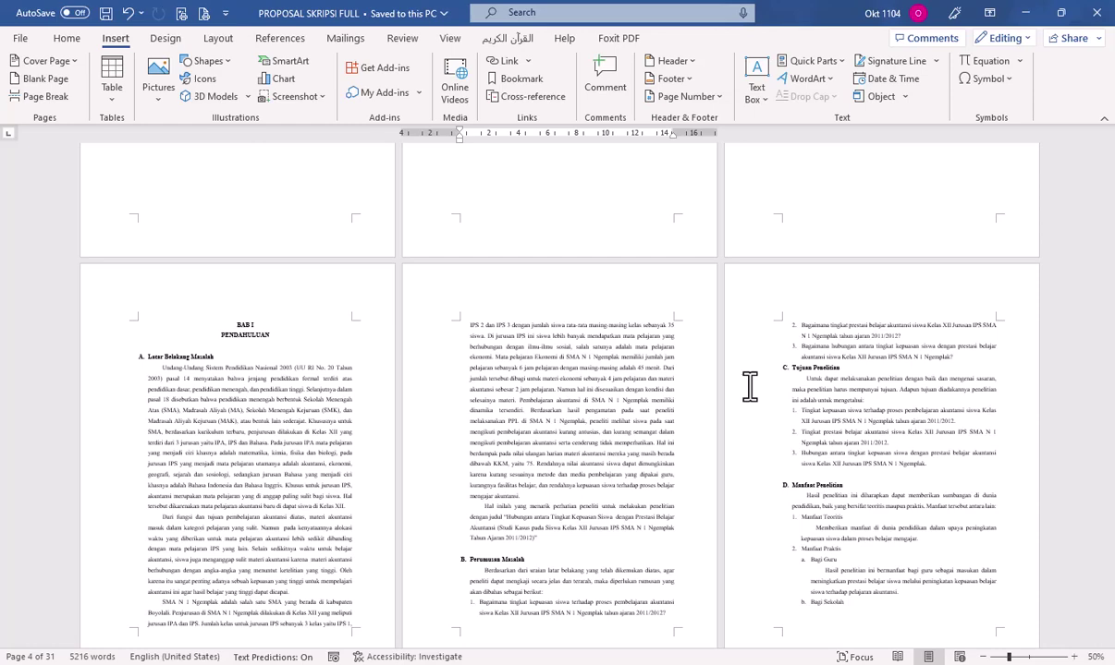
drag(1109, 366, 1109, 176)
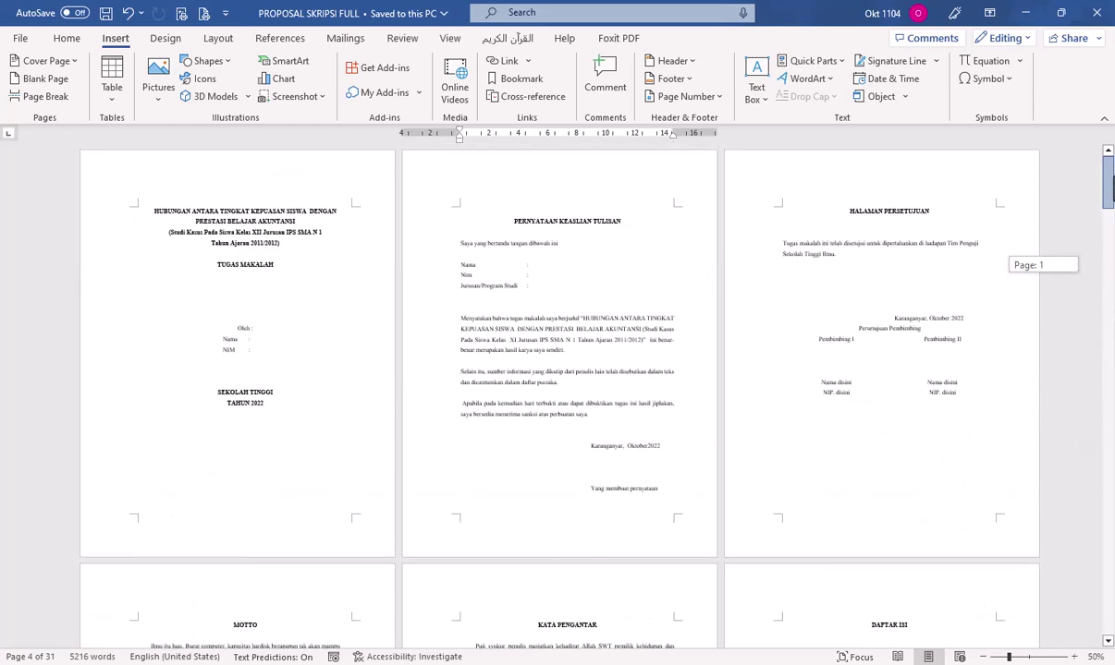
scroll(559, 389, down, 2)
scroll(557, 416, down, 2)
scroll(557, 441, down, 3)
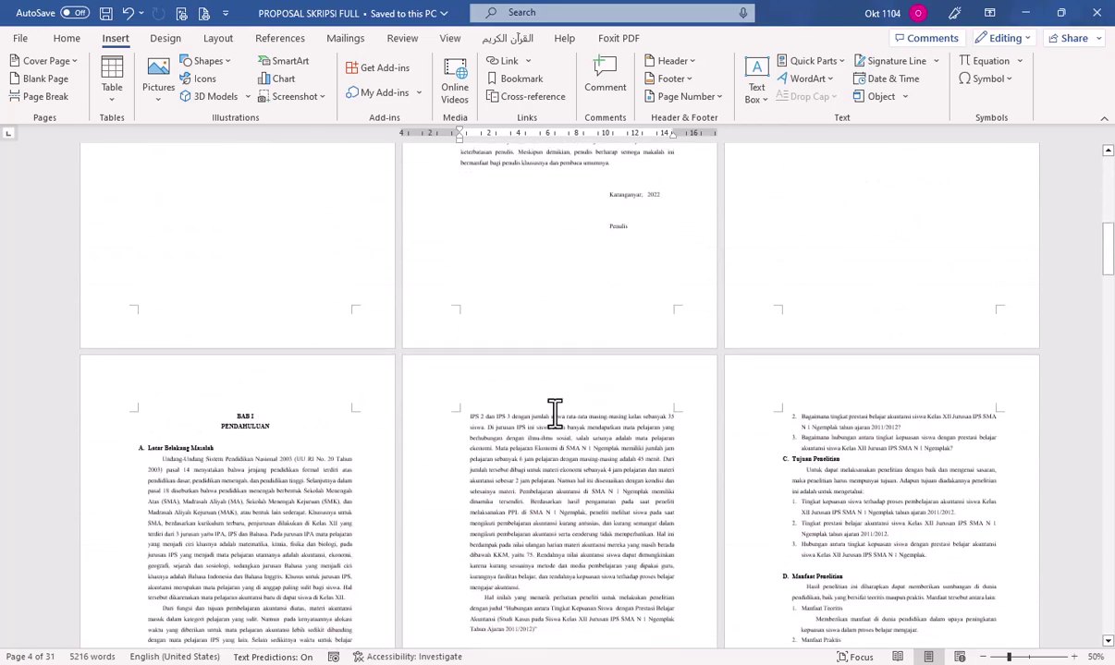
scroll(553, 416, down, 1)
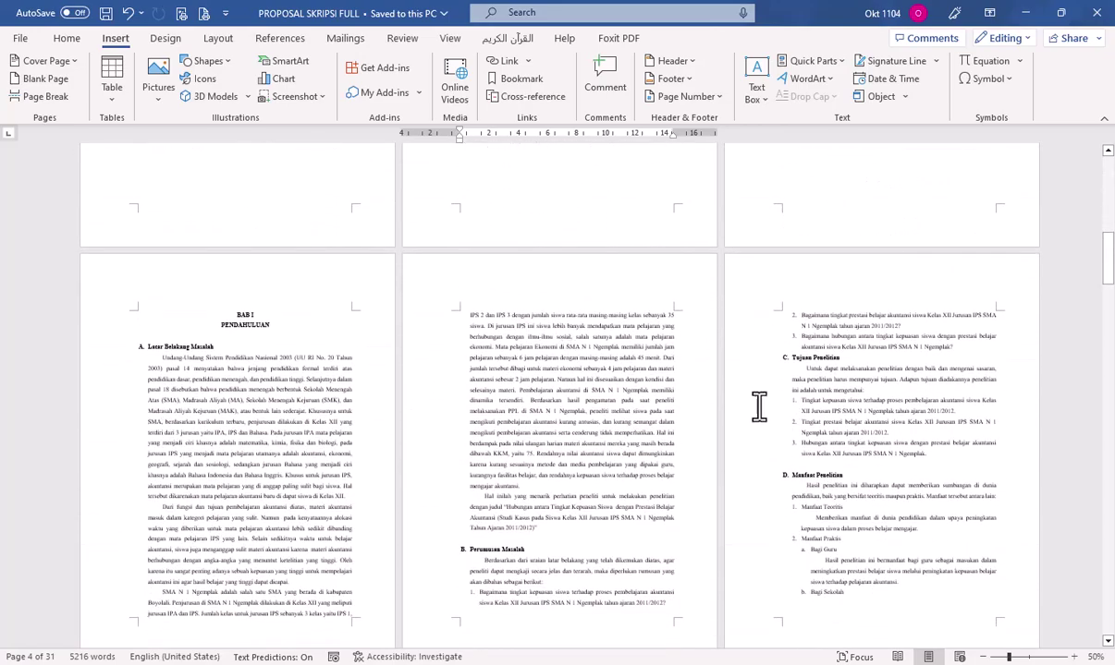
scroll(744, 416, down, 2)
scroll(666, 397, down, 5)
scroll(586, 435, down, 3)
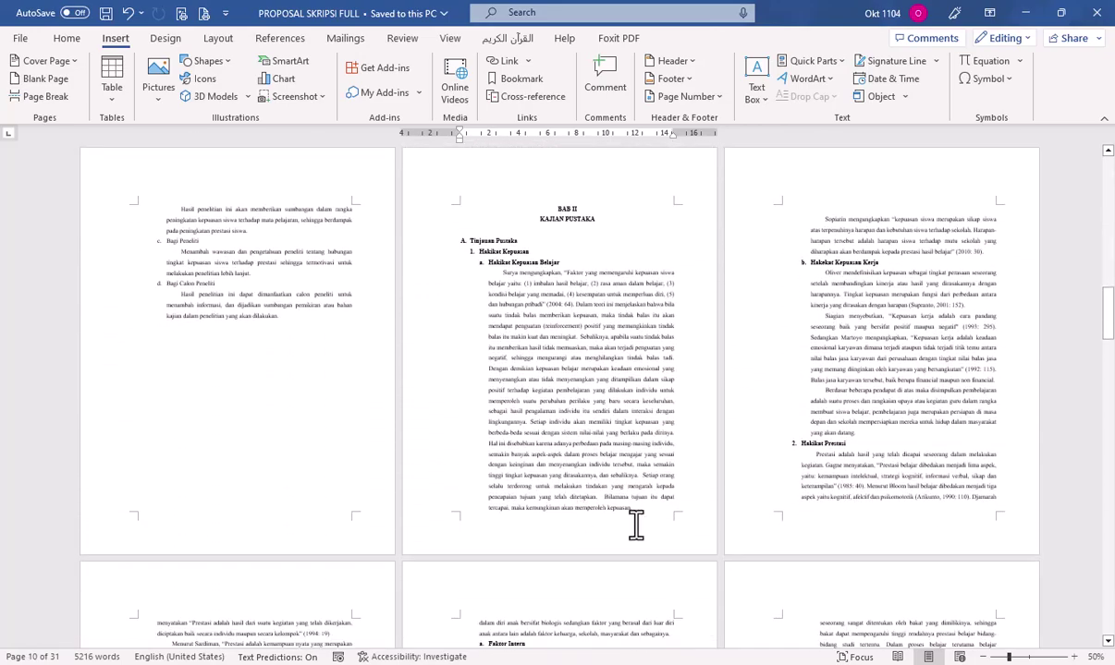